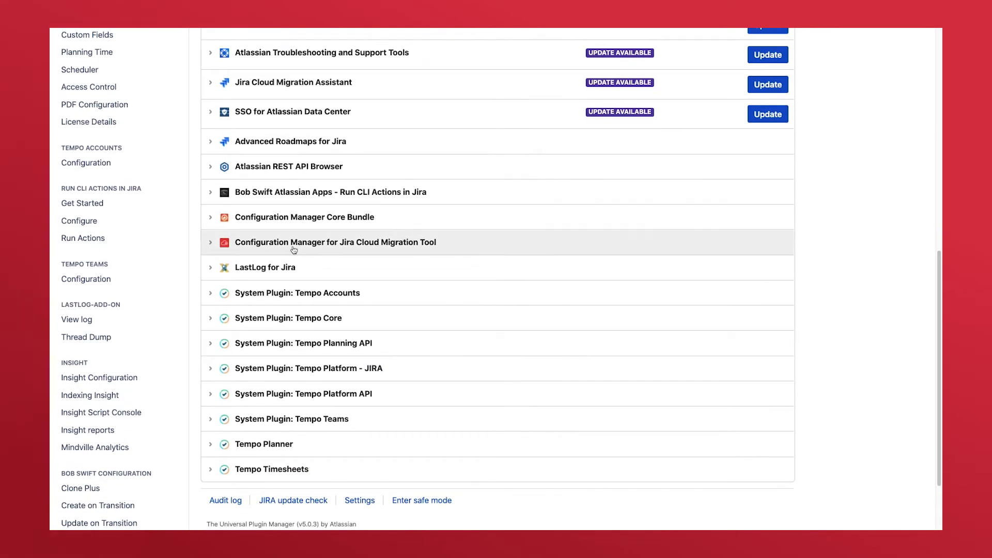
Step: Expand the Cloud Migration Tool app, open its getting started page, and expand Configuration Manager For Jira Cloud details
left_click(210, 245)
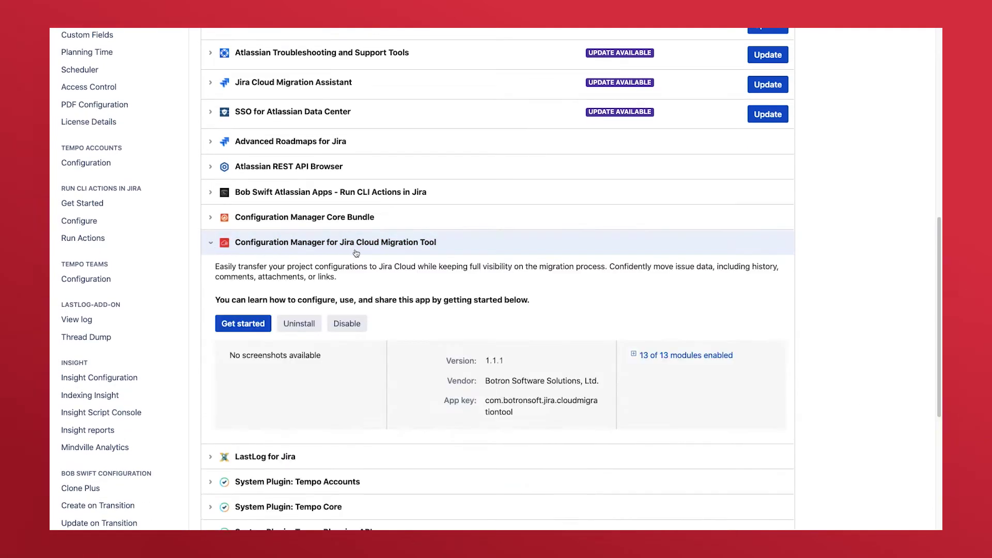
left_click(266, 326)
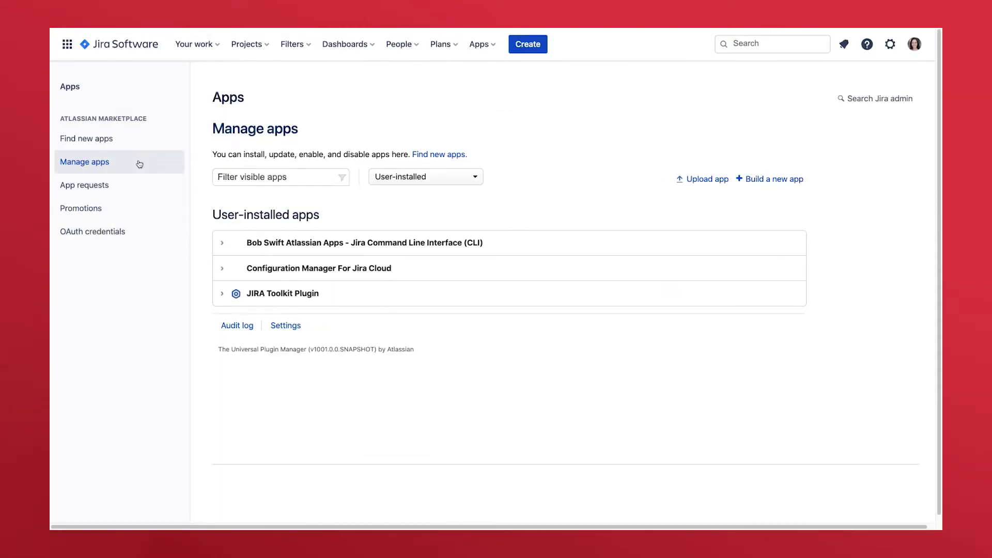
left_click(224, 272)
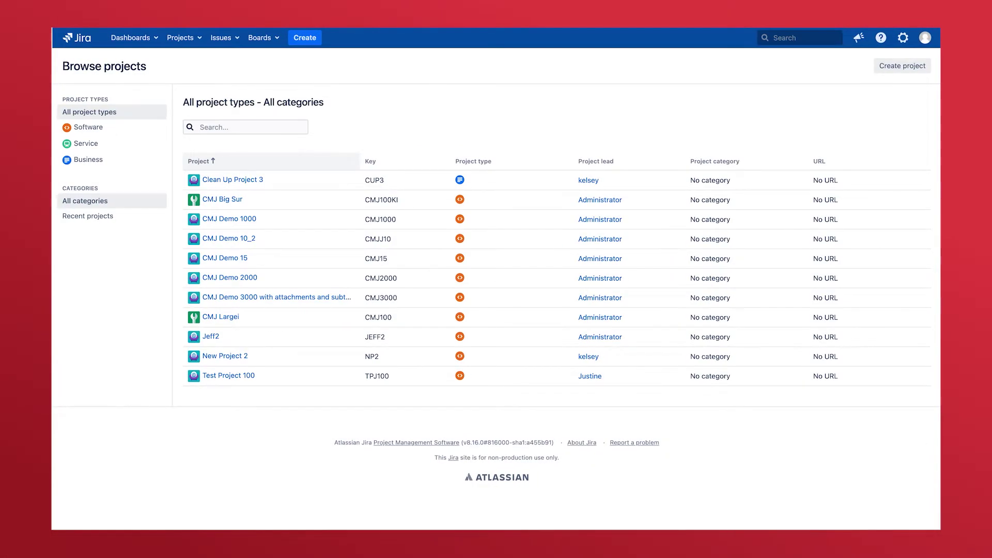
Step: Go from the gear menu to Configuration Manager's snapshots page, then to Move to Jira Cloud
left_click(902, 38)
left_click(868, 178)
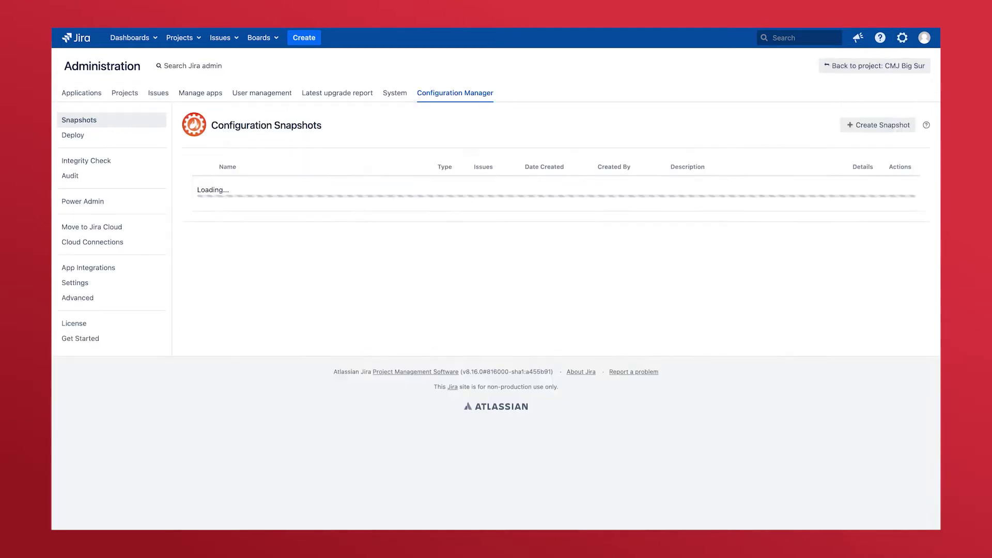
left_click(92, 227)
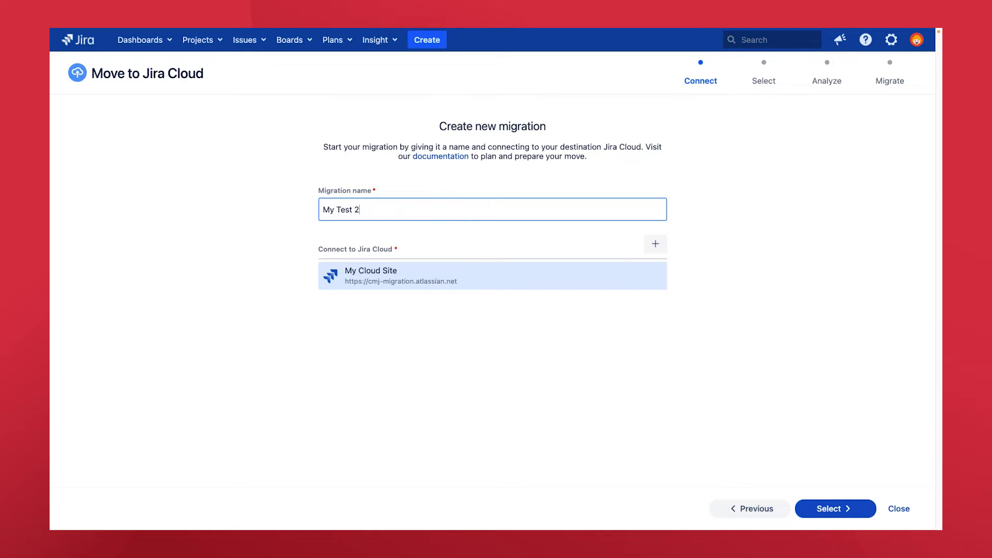
Step: Complete the name 'My Test 2 Migration' and start connection 'My Cloud Site' at cmj-migration.atlassian.net
type("ation")
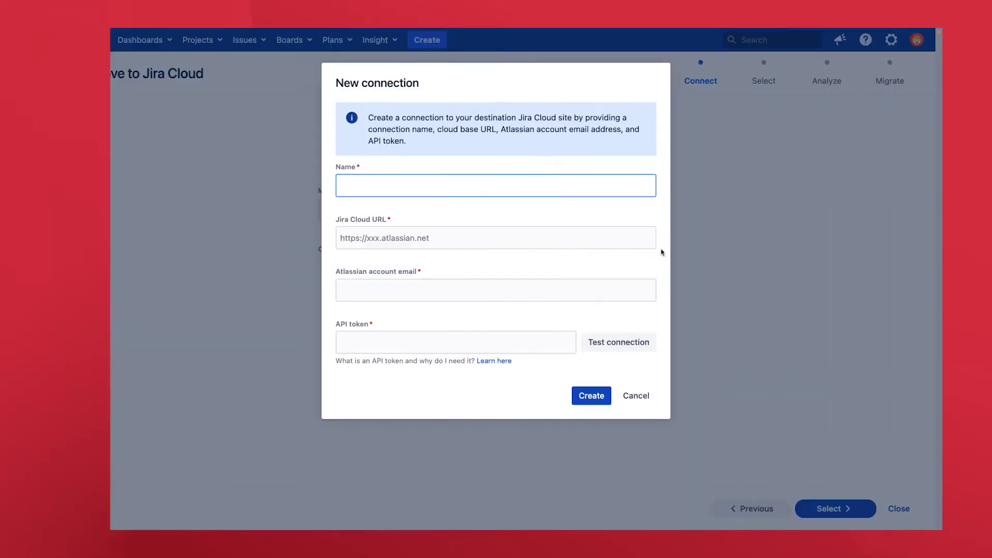
type("My Cloud Site")
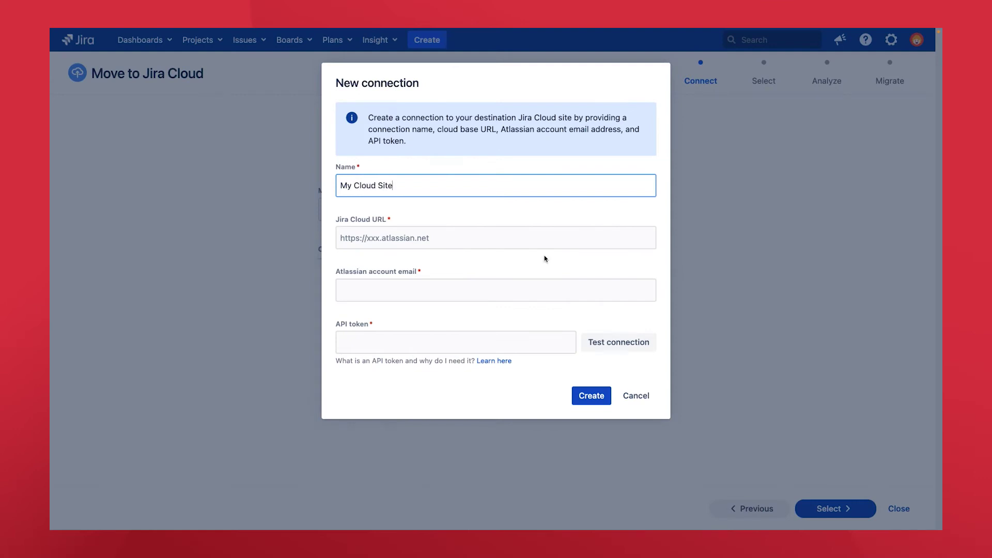
key("Tab")
type("cmj-migr")
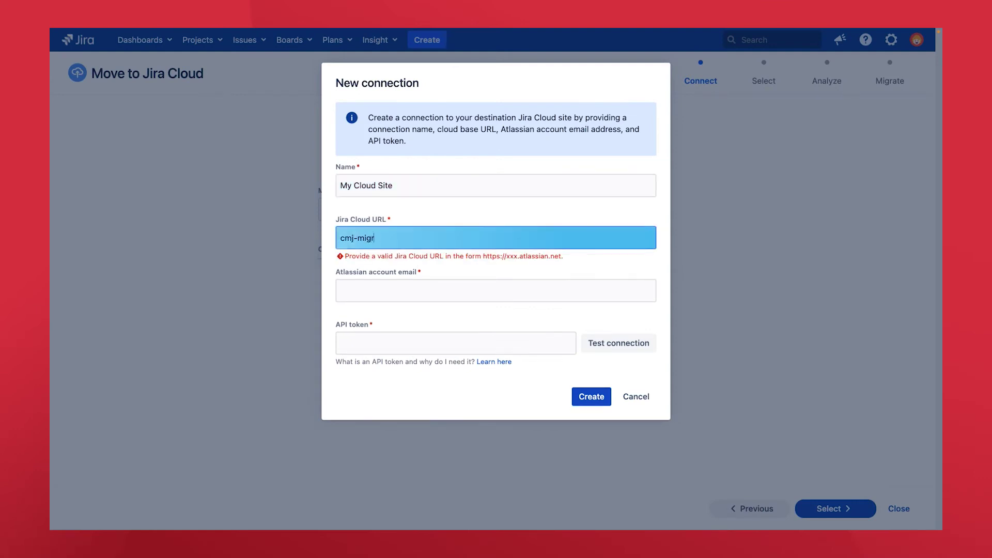
type("ation.atlassian.net")
Step: Enter the account e-mail and paste the API token, test the connection, and create it
key("Tab")
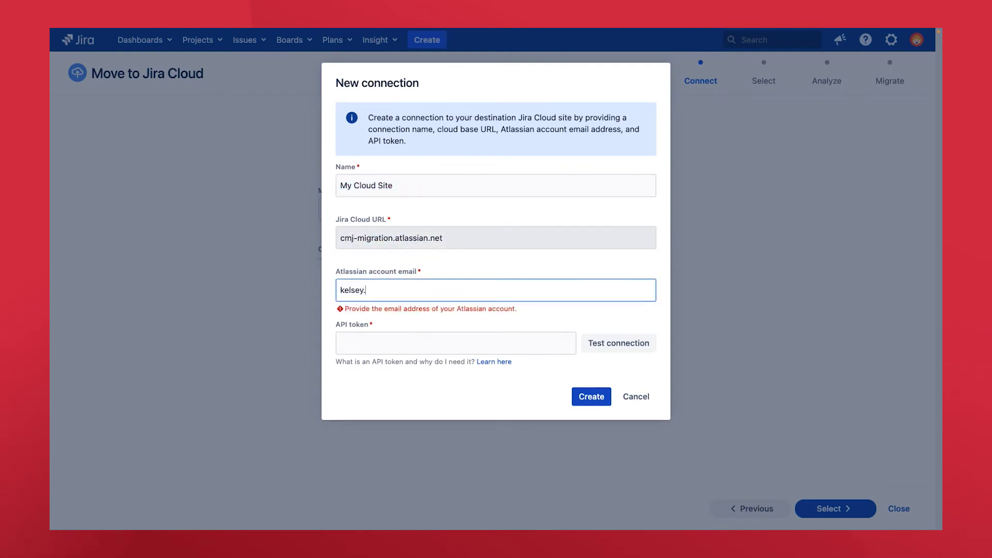
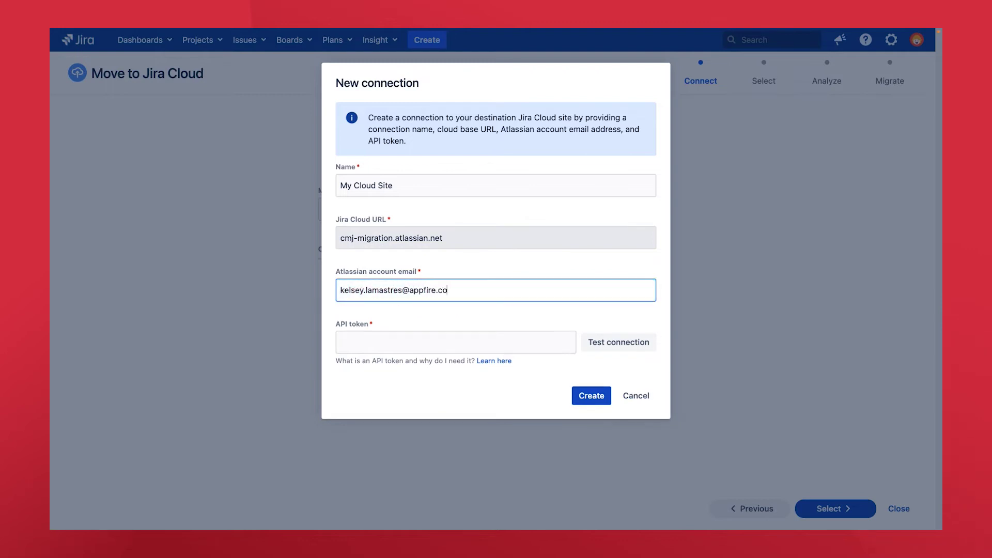
key("Tab")
key("ctrl+v")
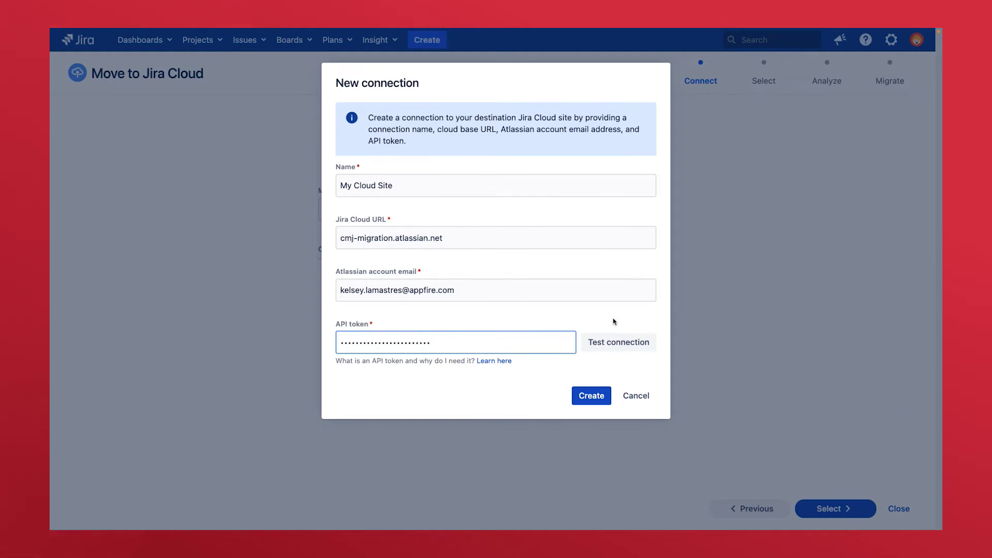
left_click(623, 350)
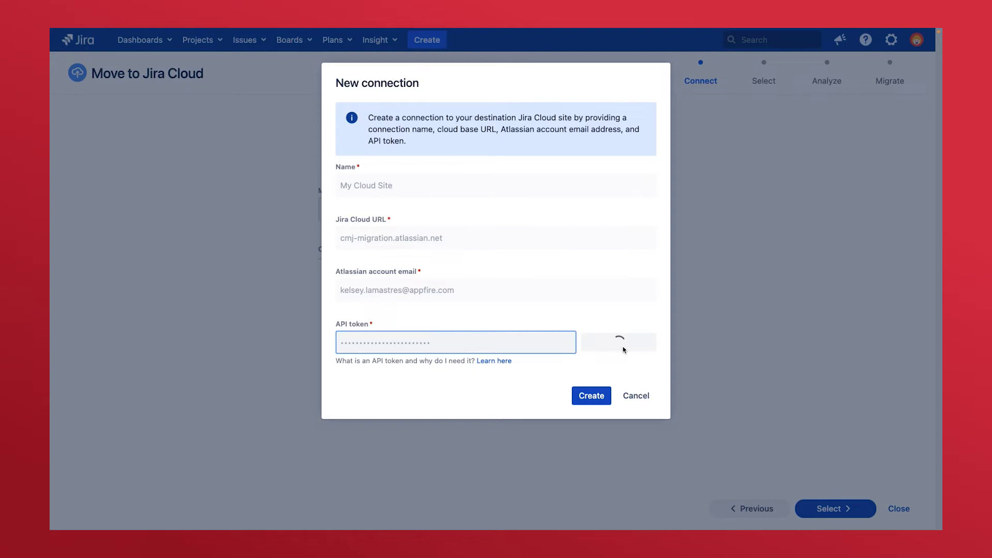
left_click(602, 428)
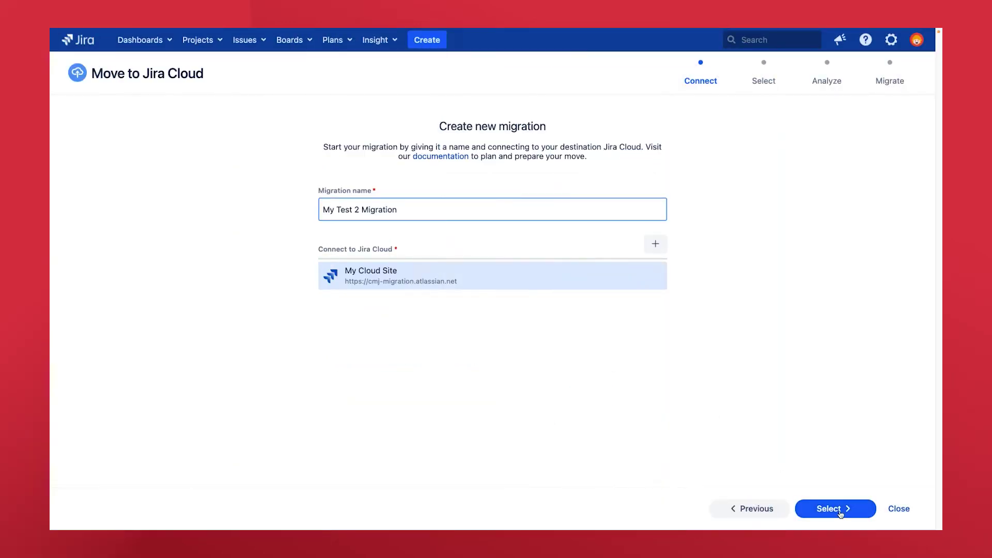
Step: Add CMJ Demo 1000, CMJ Demo 2000 B, Sample Scrum Project and Marketing to the migration
left_click(842, 509)
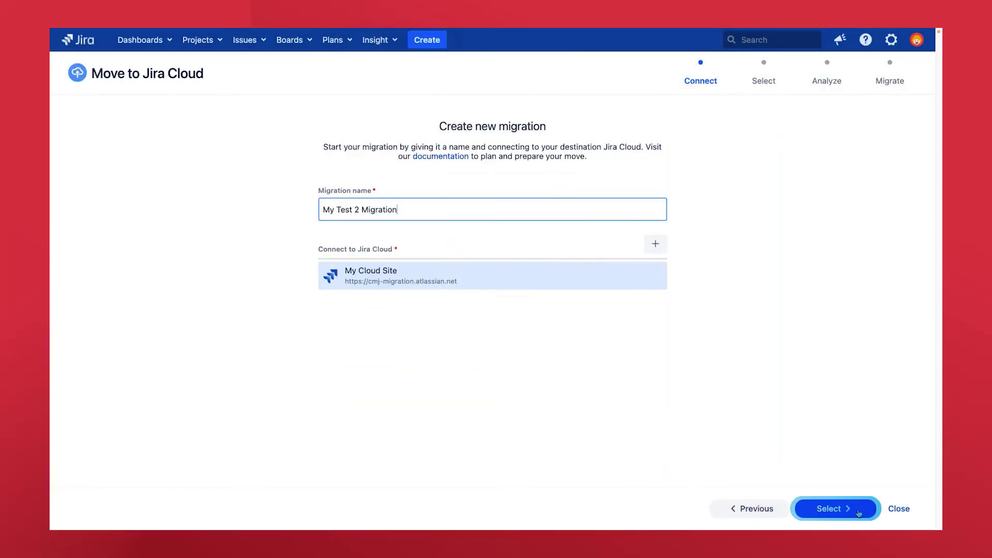
left_click(808, 191)
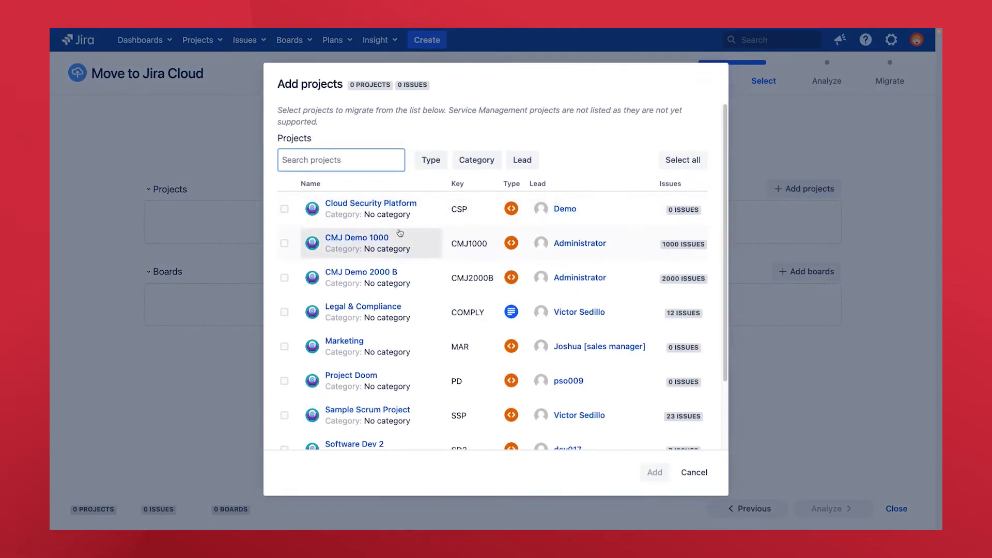
left_click(284, 243)
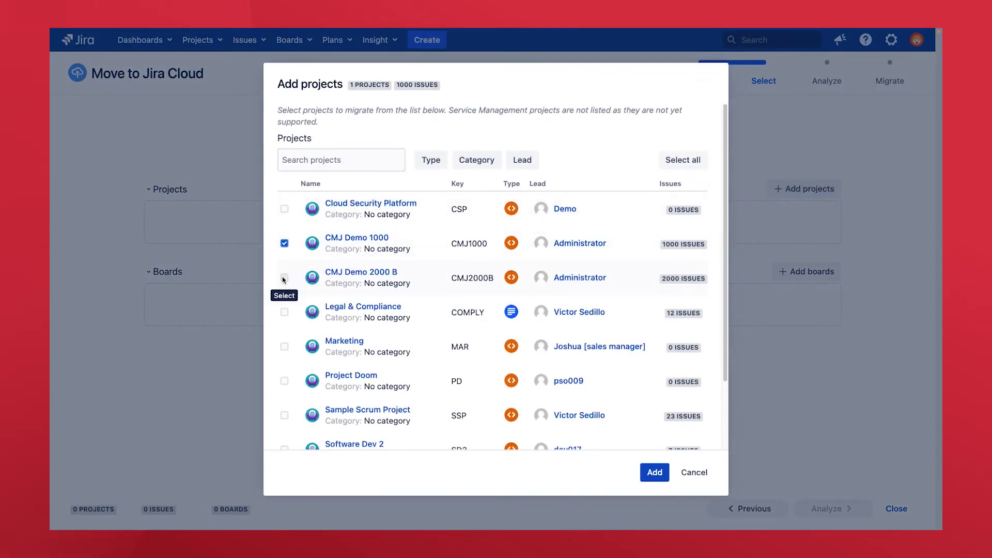
left_click(284, 277)
scroll(286, 406, "down", 1)
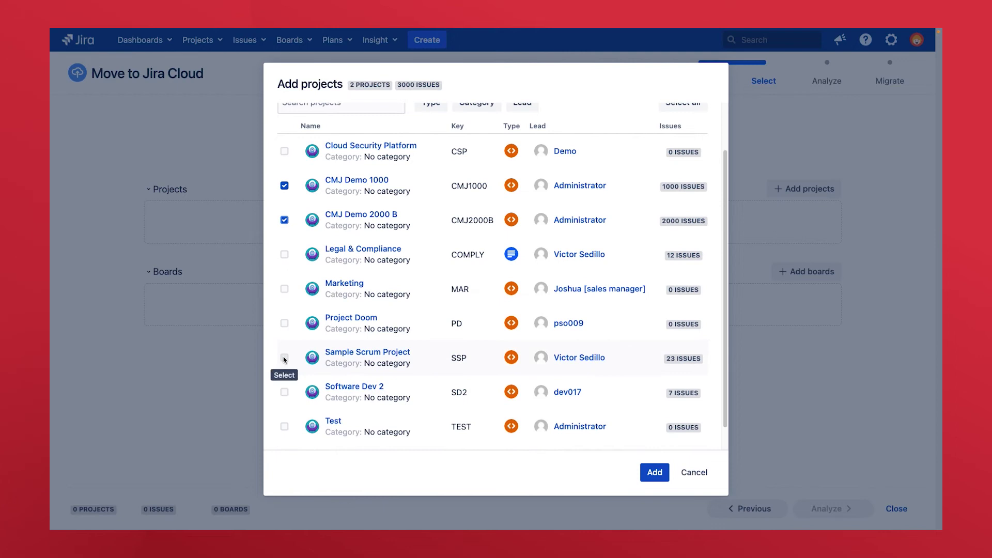
left_click(284, 356)
left_click(285, 288)
left_click(655, 472)
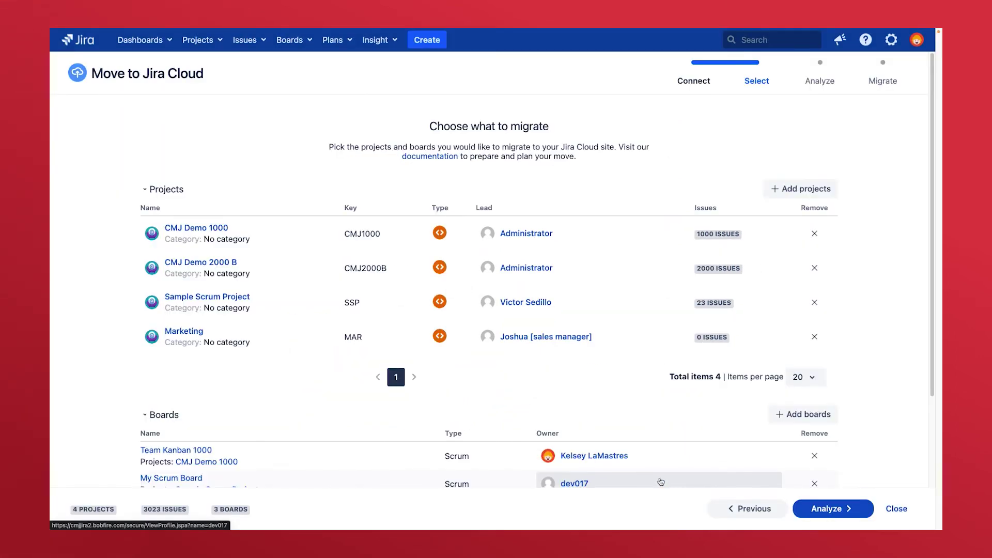
Step: Check the board list, toggling Development Stories, and cancel without adding extra boards
scroll(667, 465, "down", 2)
left_click(807, 320)
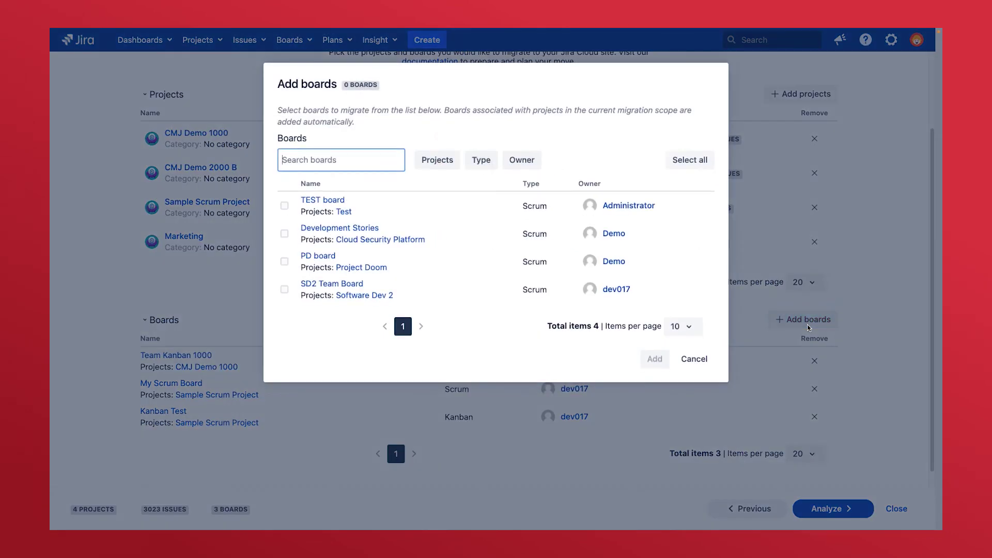
left_click(284, 234)
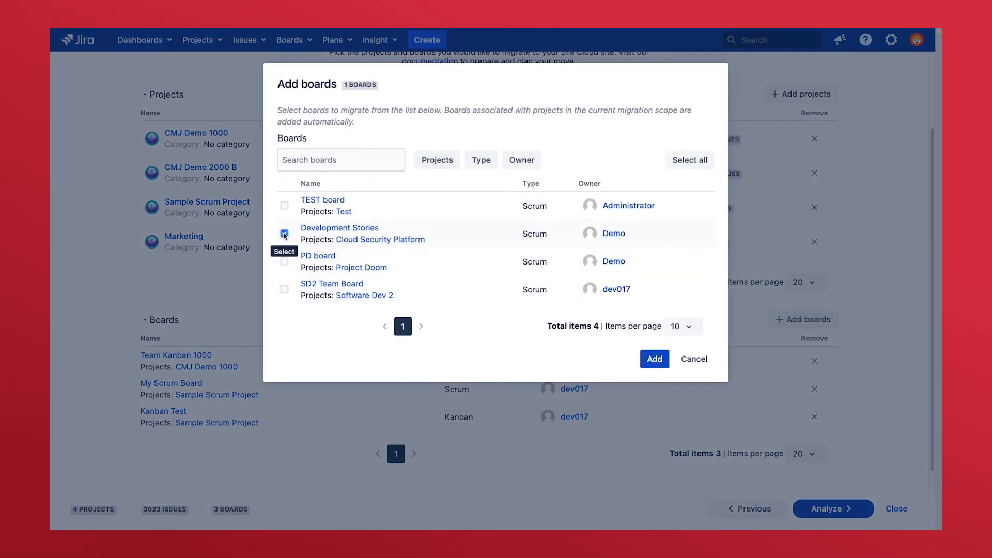
left_click(284, 234)
left_click(693, 359)
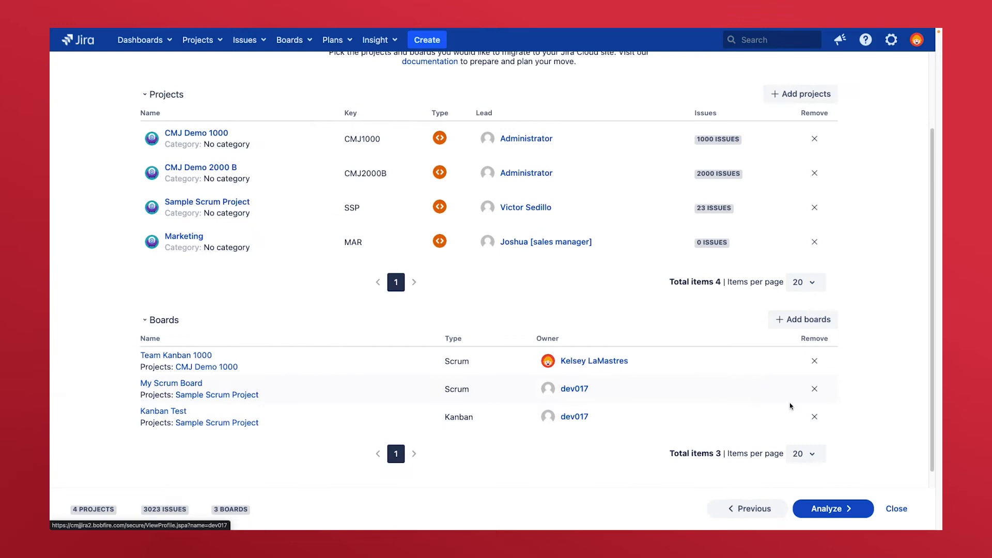
Step: Run the change analysis and filter configuration changes to the modified status, then added boards and sprints
left_click(832, 508)
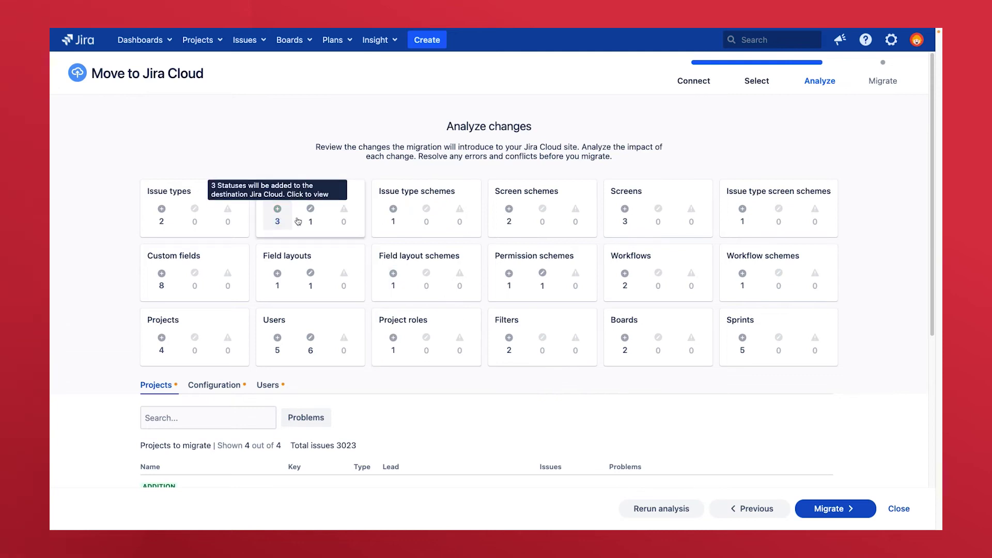
left_click(309, 221)
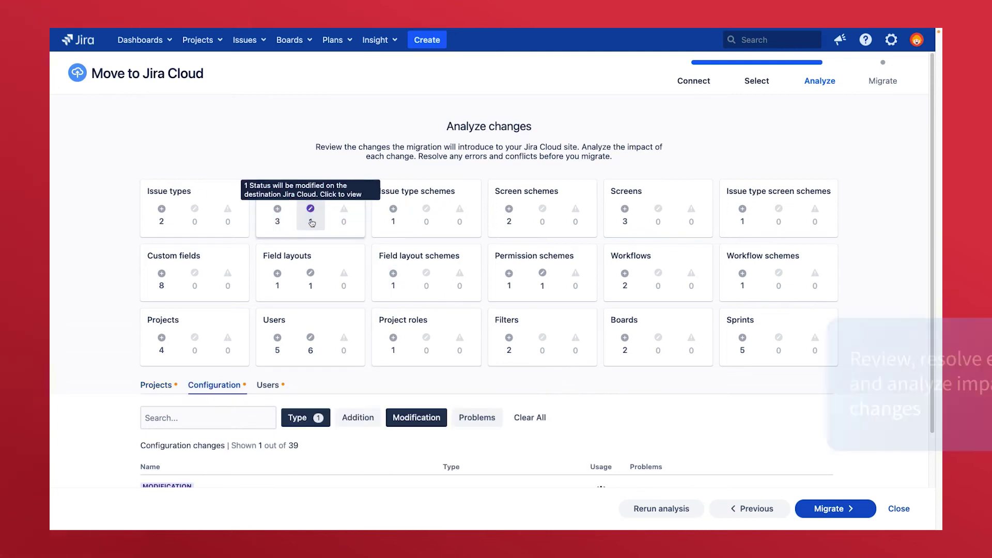
scroll(930, 299, "down", 2)
scroll(930, 300, "down", 1)
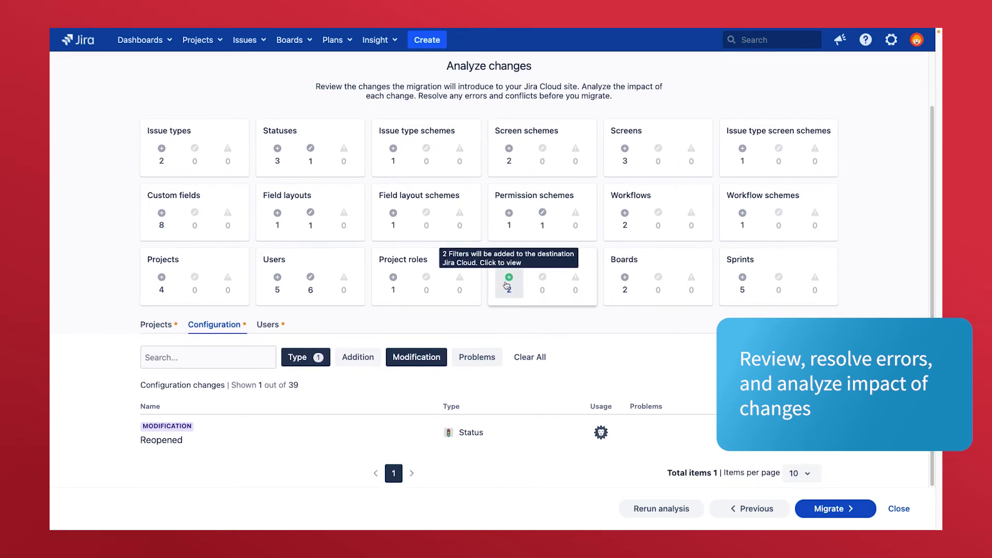
left_click(628, 282)
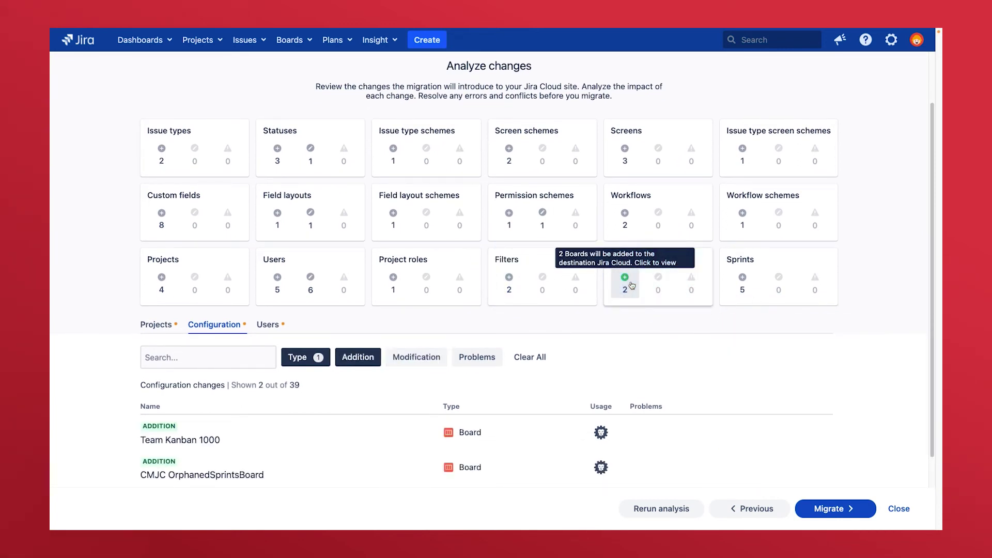
left_click(743, 281)
scroll(743, 282, "down", 5)
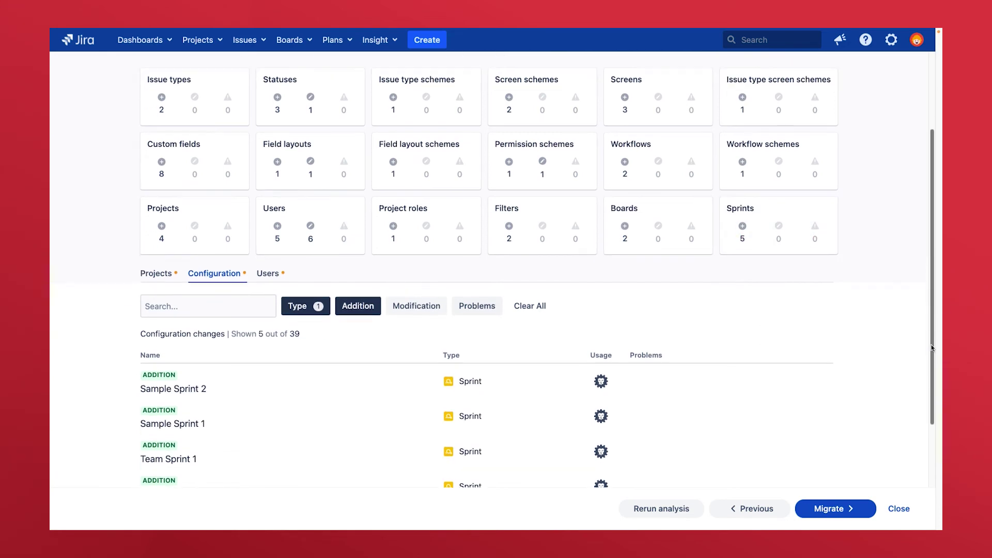
Step: Upload and confirm CMT_fixed user mapping.csv as the customized user mapping
left_click(268, 216)
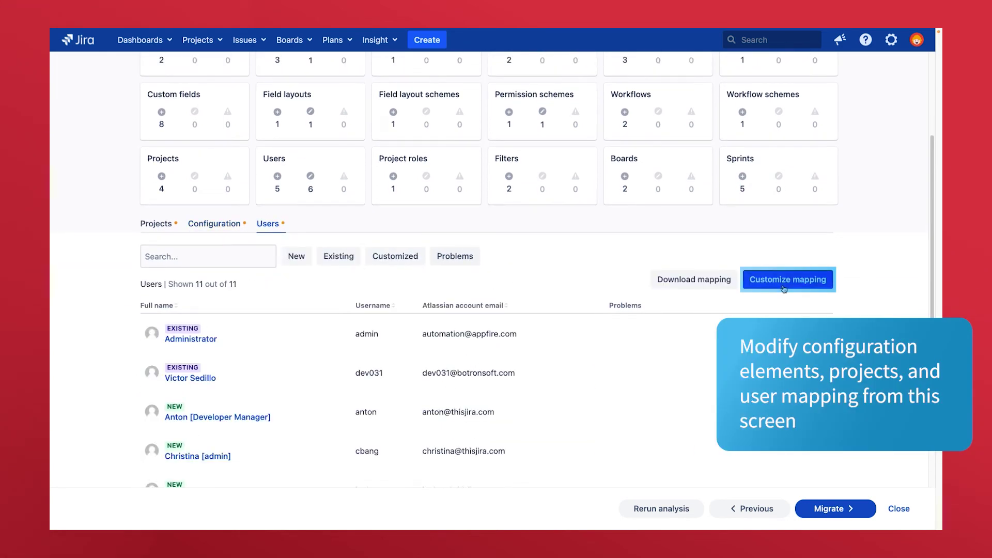
left_click(784, 287)
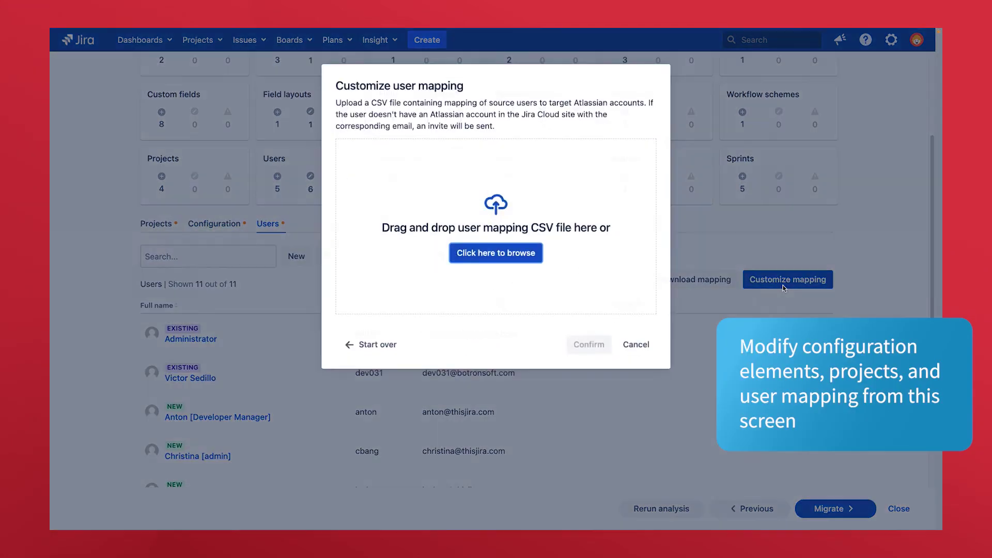
left_click(510, 257)
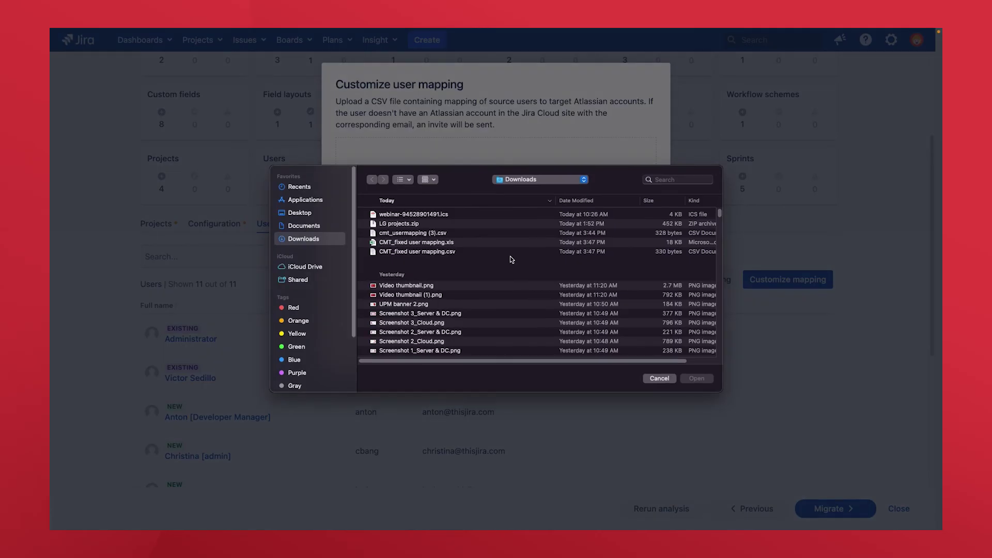
left_click(439, 251)
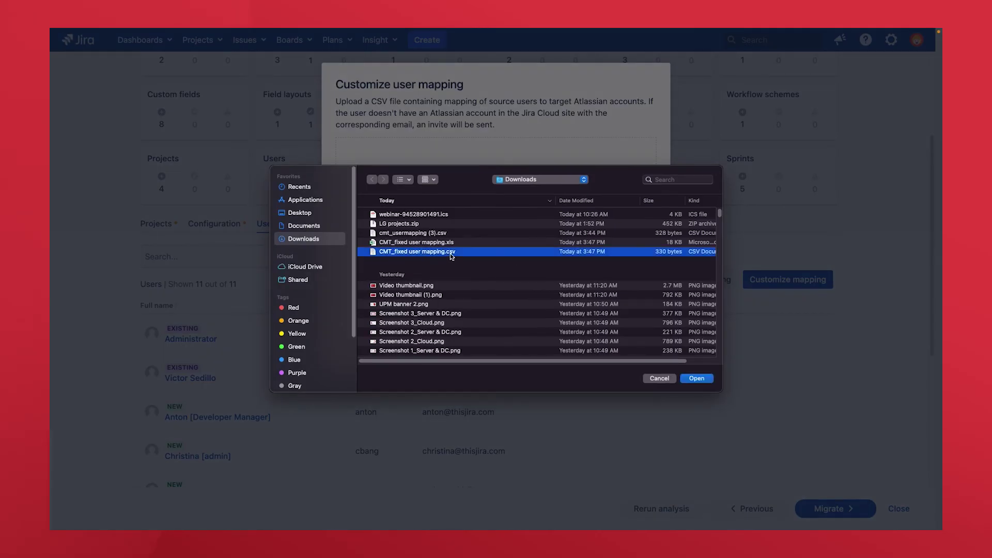
left_click(707, 380)
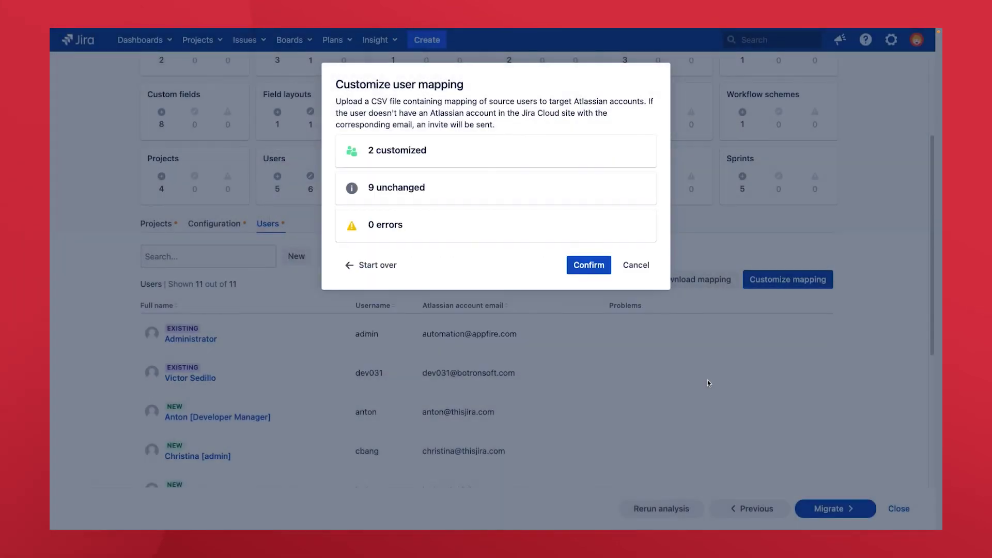
left_click(595, 271)
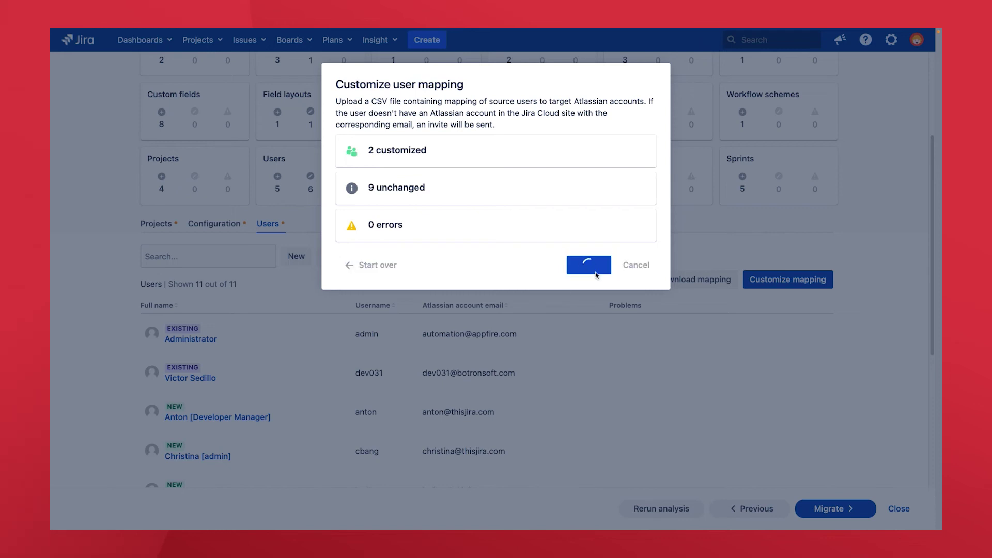
Step: Start the migration to Jira Cloud
scroll(929, 464, "down", 5)
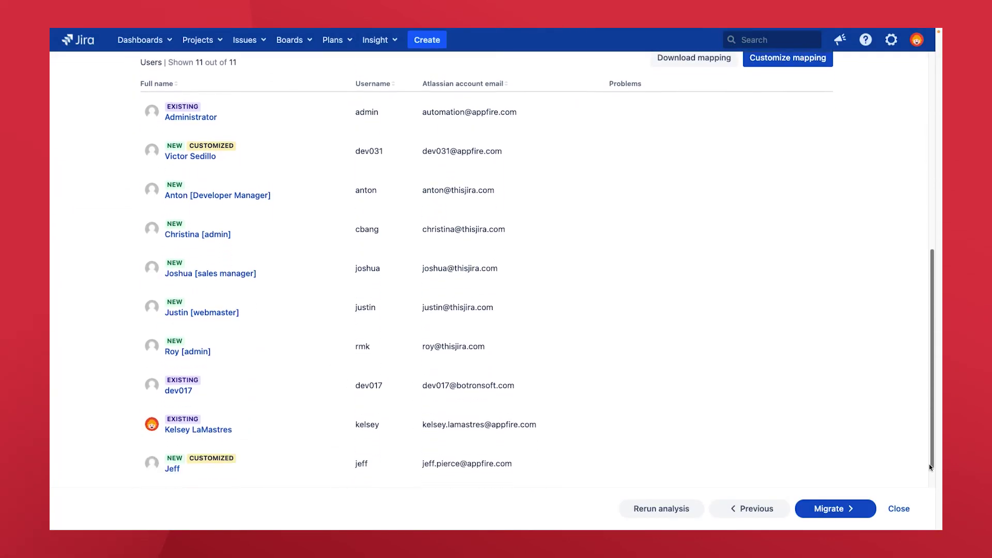
left_click_drag(928, 467, 931, 418)
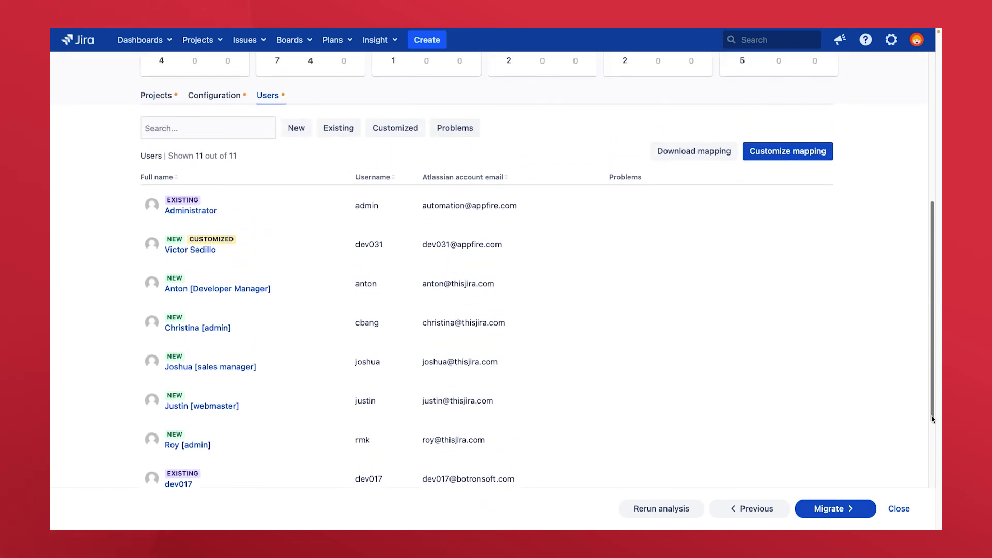
left_click(836, 507)
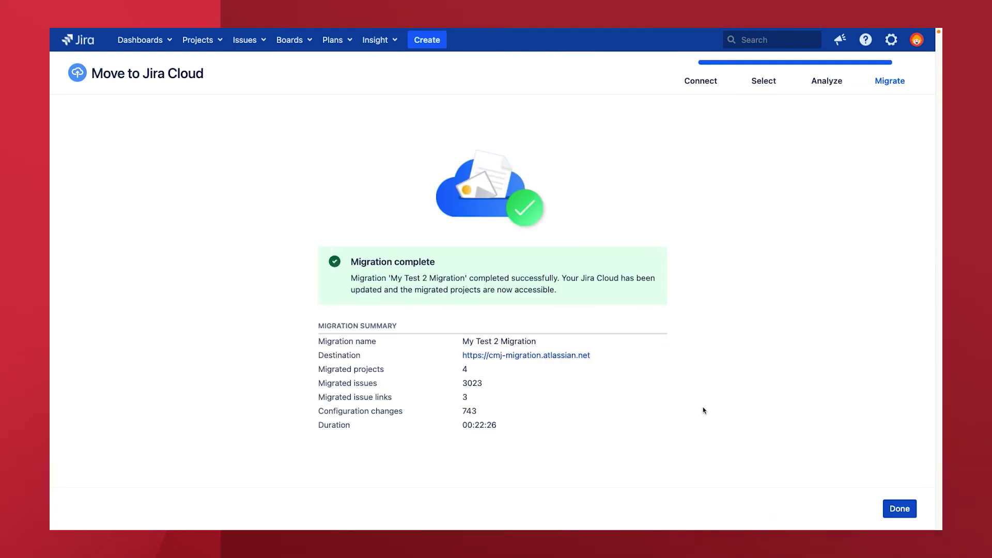
Step: Close the migration summary, search all projects for 'cmj demo 1000', and open its issues
left_click(900, 509)
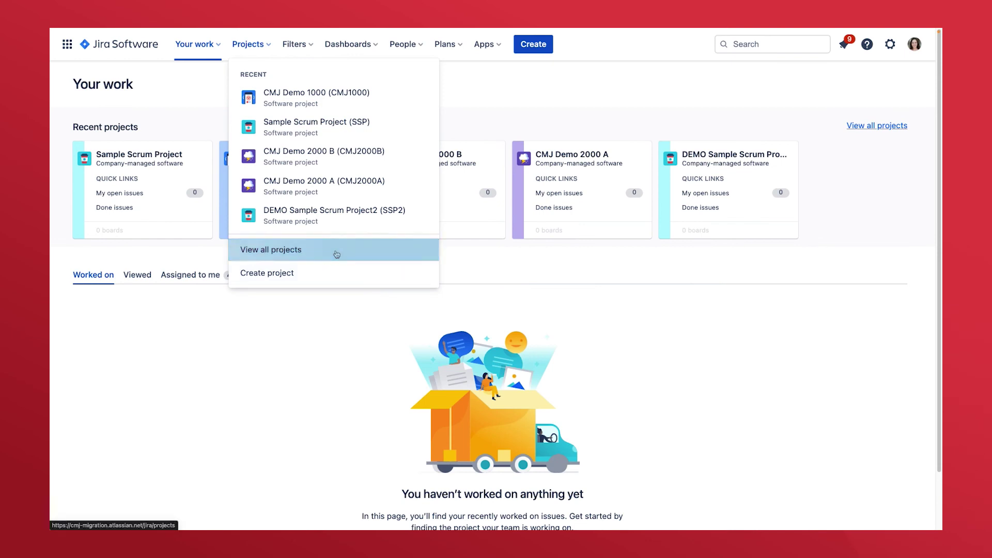
left_click(335, 253)
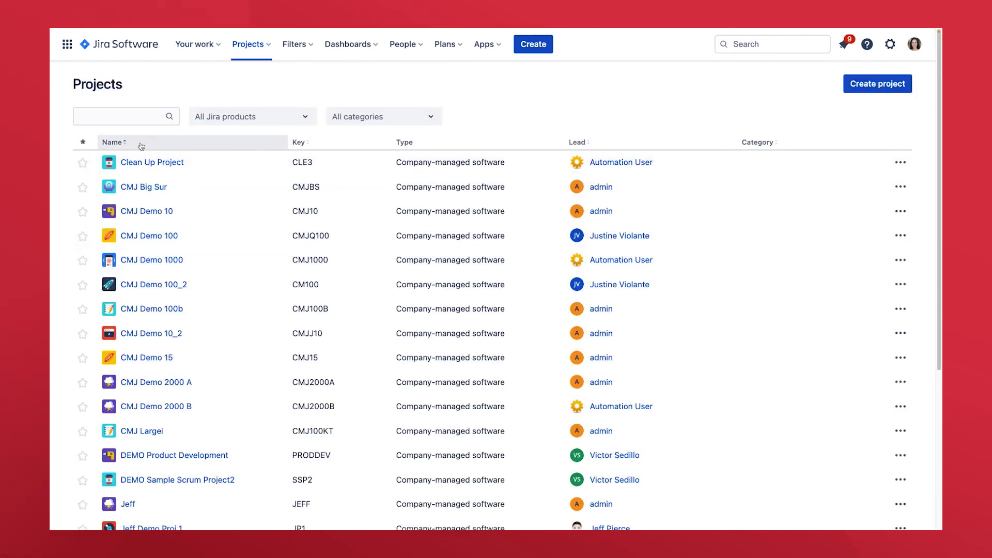
left_click(119, 116)
type("cmj demo")
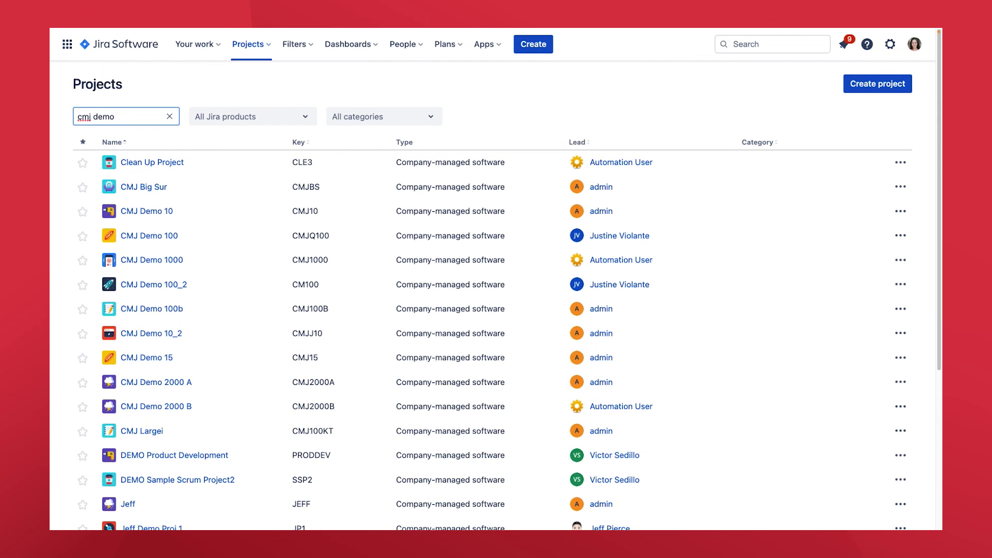
type(" 1000")
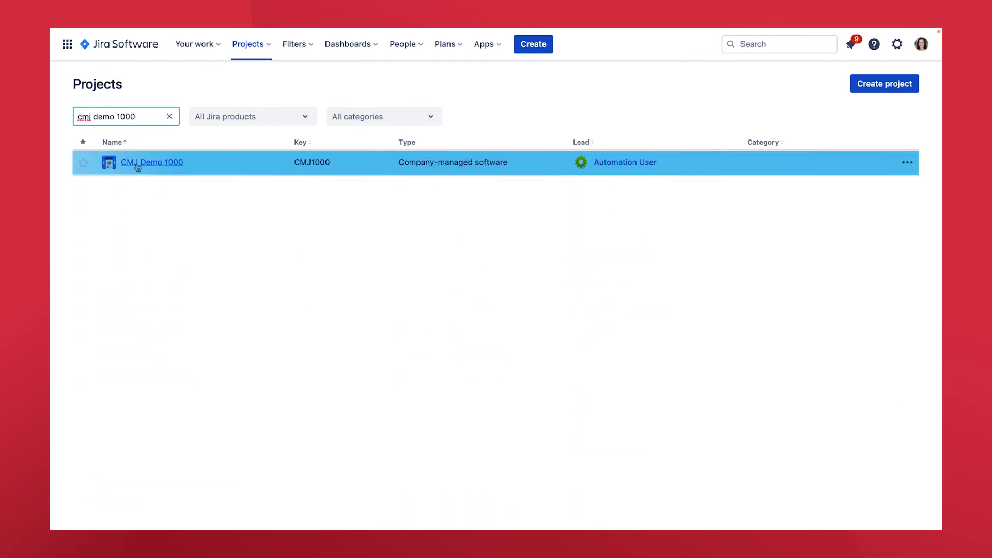
left_click(137, 163)
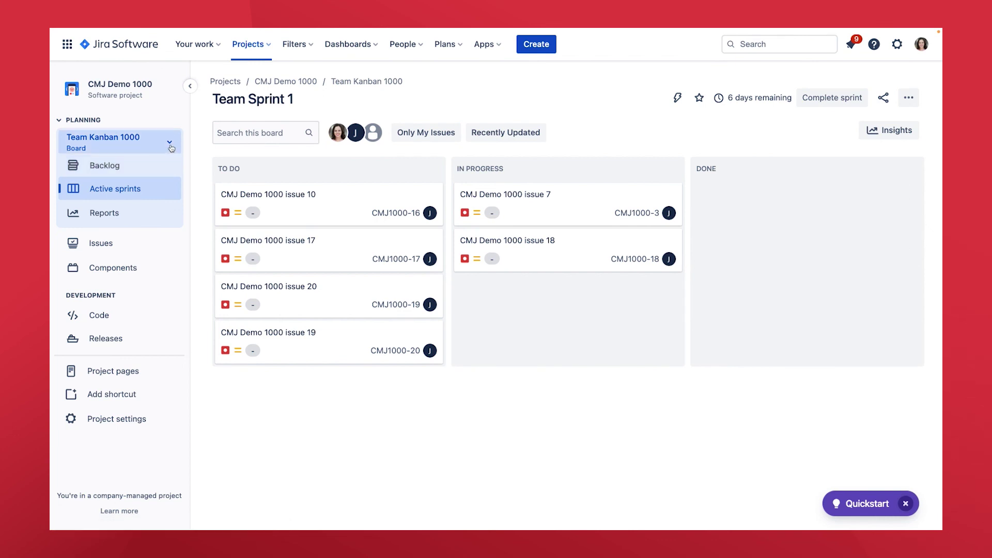
left_click(155, 246)
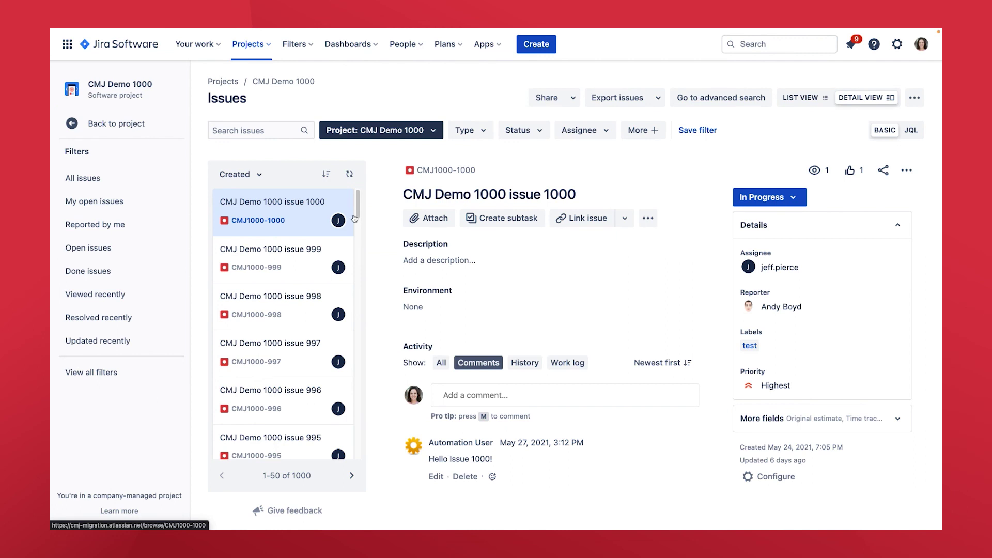
left_click_drag(355, 218, 358, 262)
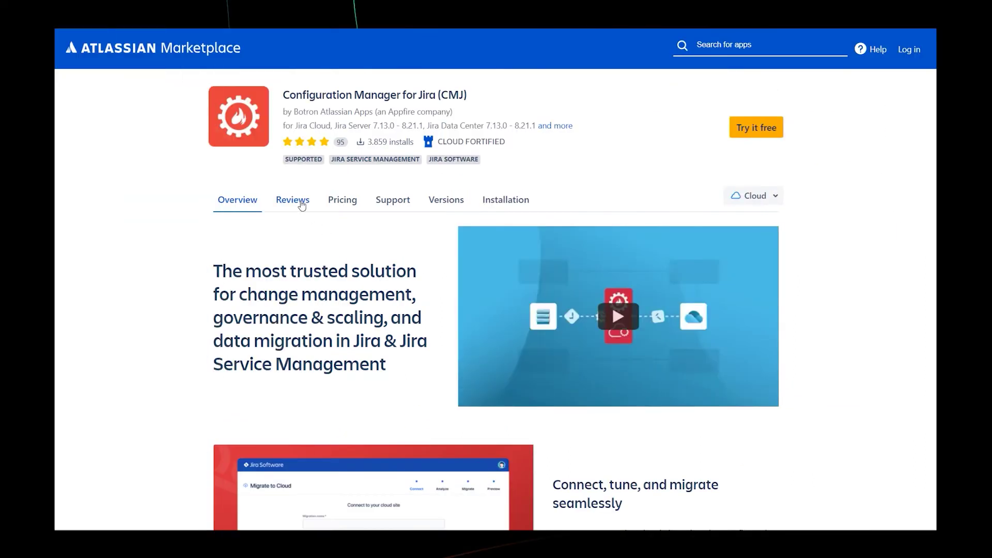
Step: Open the Reviews tab of the CMJ Marketplace listing and scroll down through the reviews
left_click(295, 201)
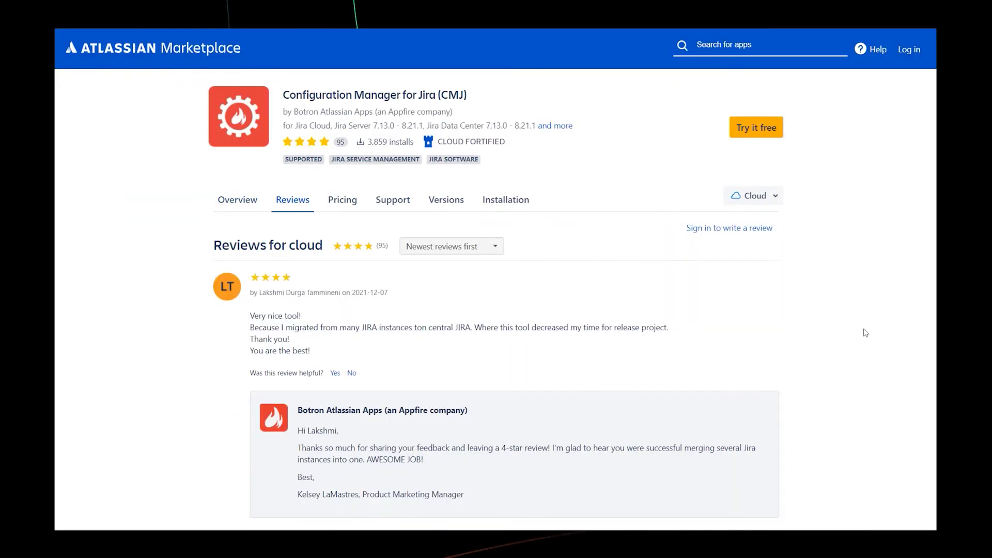
scroll(866, 332, "down", 12)
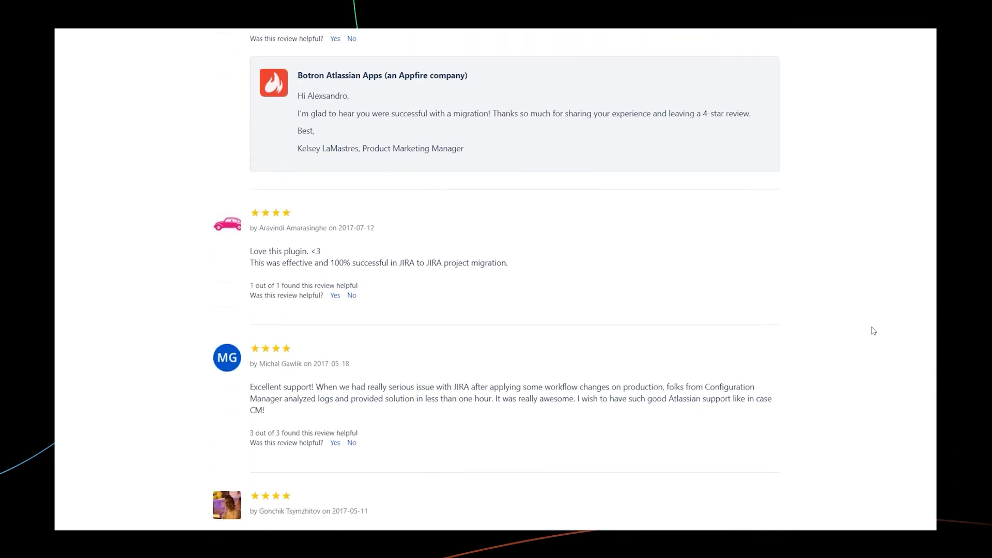
scroll(873, 331, "down", 1)
scroll(831, 385, "down", 7)
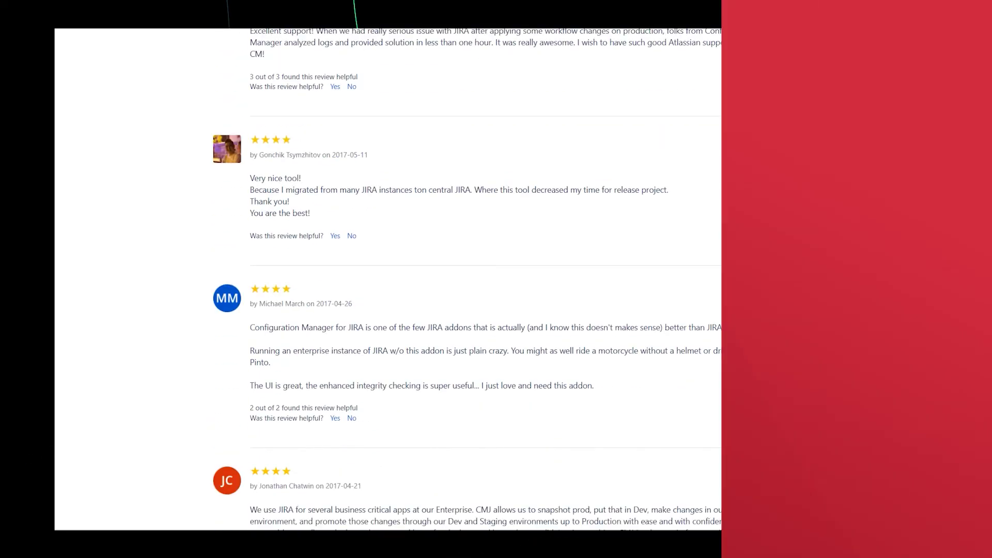